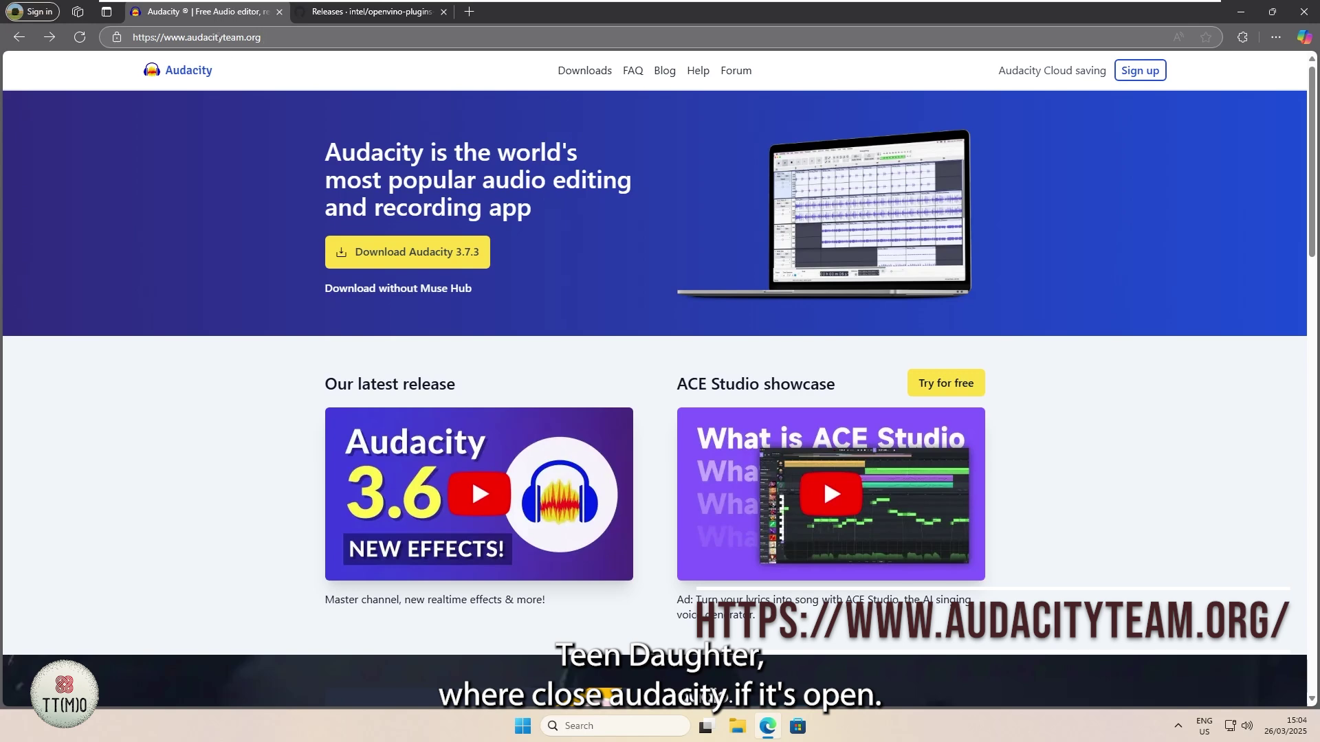
# Bring up the 'Releases · intel/openvino-plugins-ai-audacity' GitHub page in Edge.
pyautogui.moveTo(363, 17)
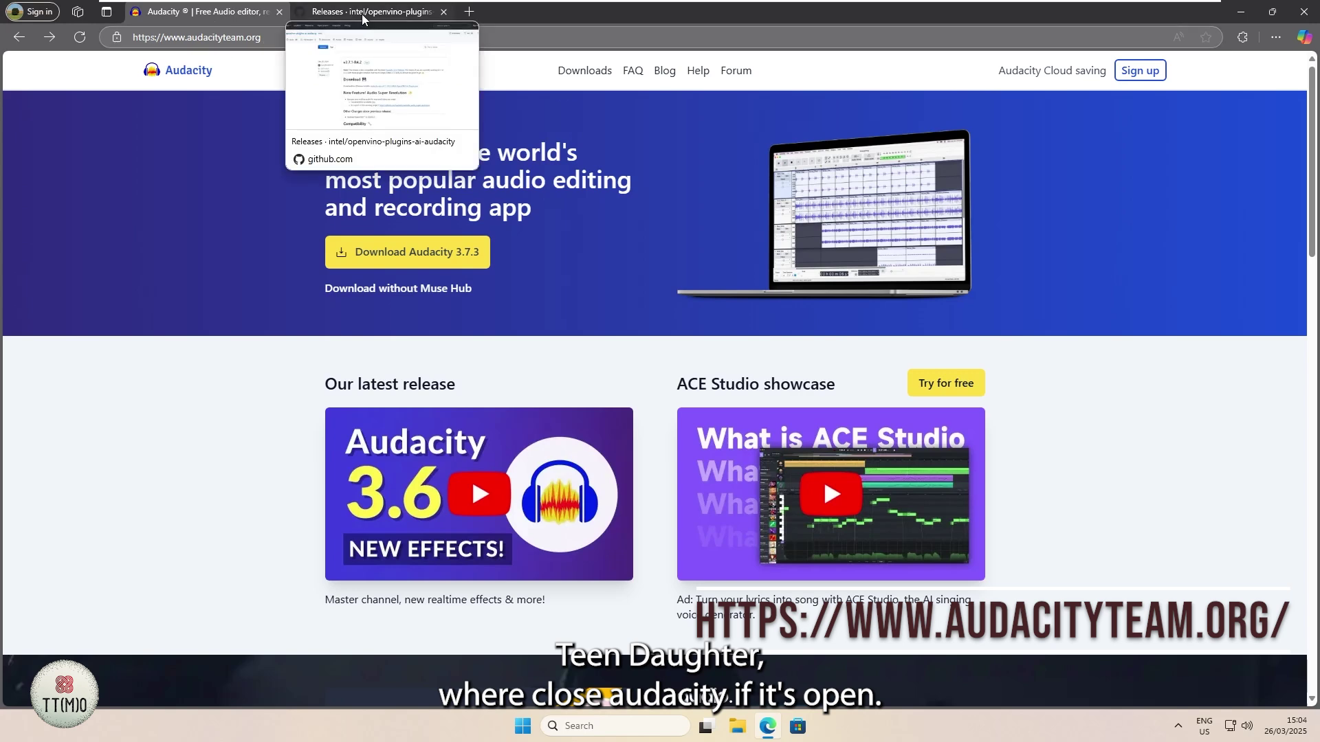
pyautogui.click(362, 14)
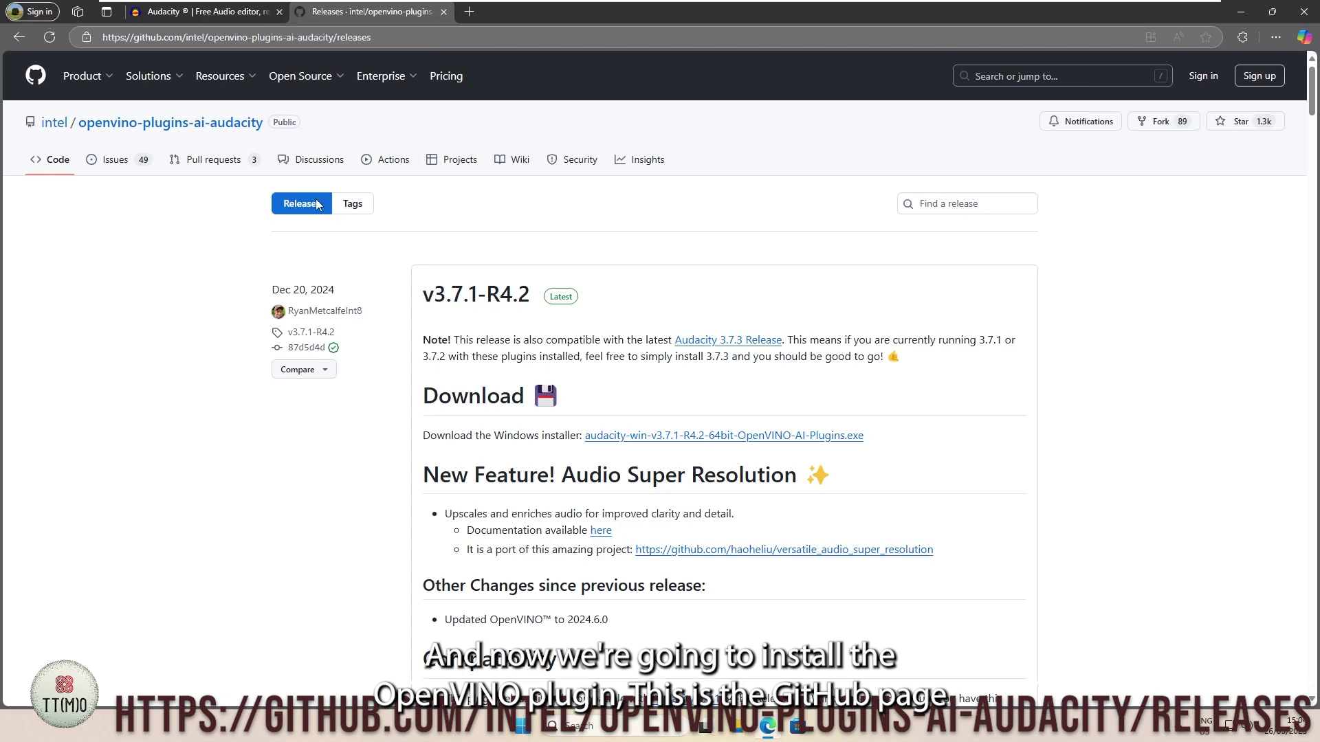
# Download audacity-win-v3.7.1-R4.2-64bit-OpenVINO-AI-Plugins.exe from the v3.7.1-R4.2 release and run it.
pyautogui.scroll(-10, 636, 495)
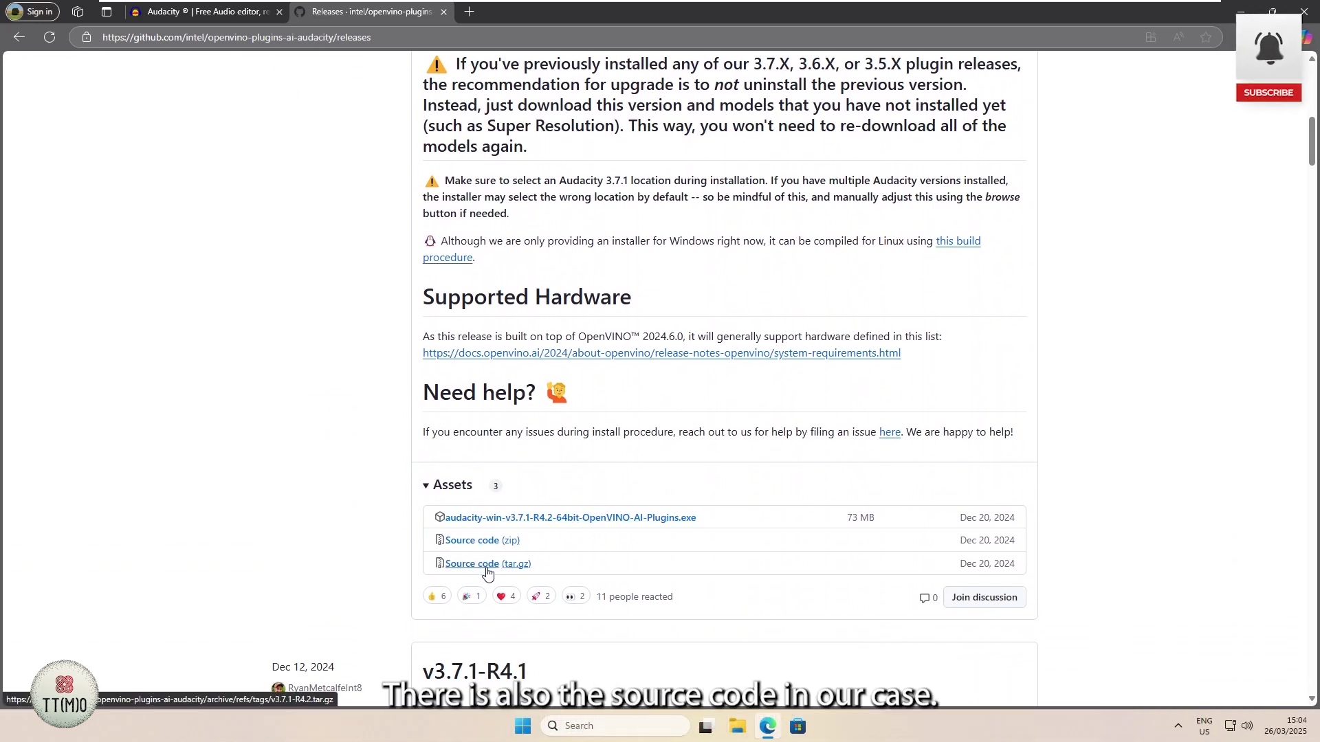
pyautogui.scroll(10, 487, 572)
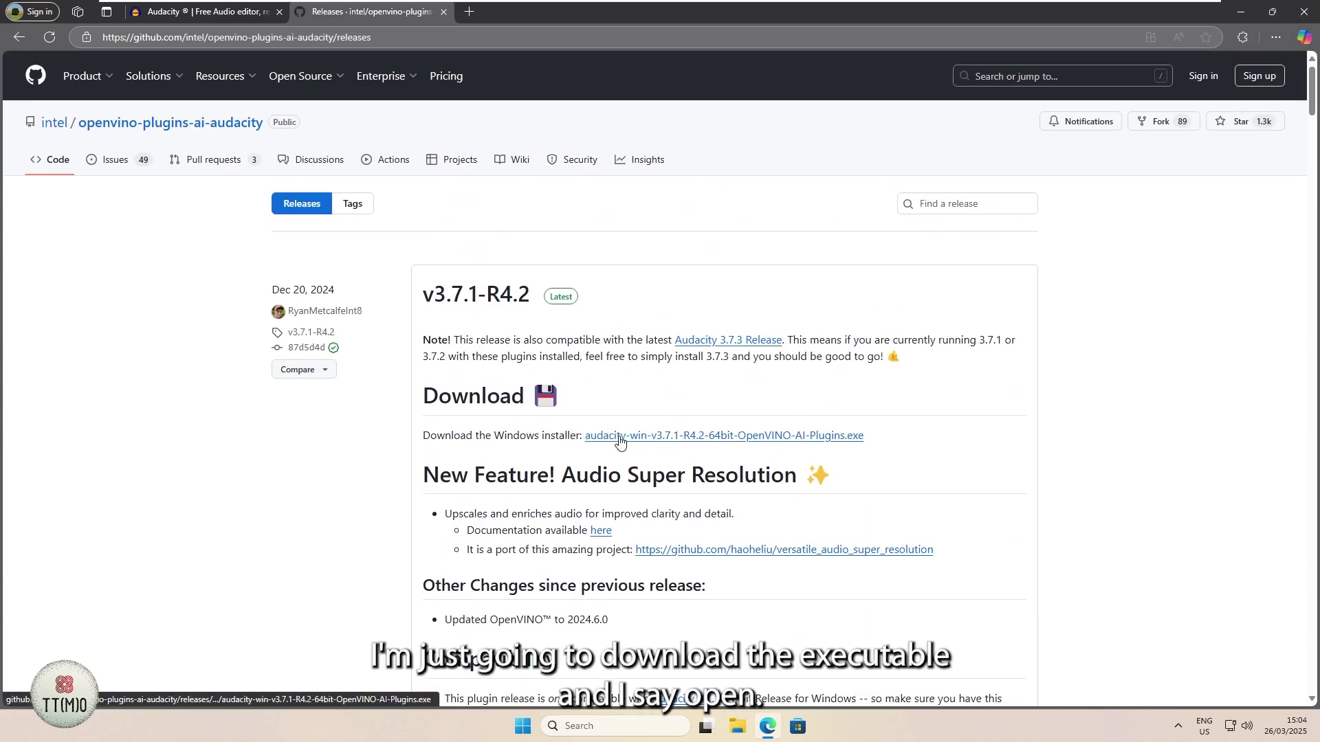
pyautogui.click(619, 441)
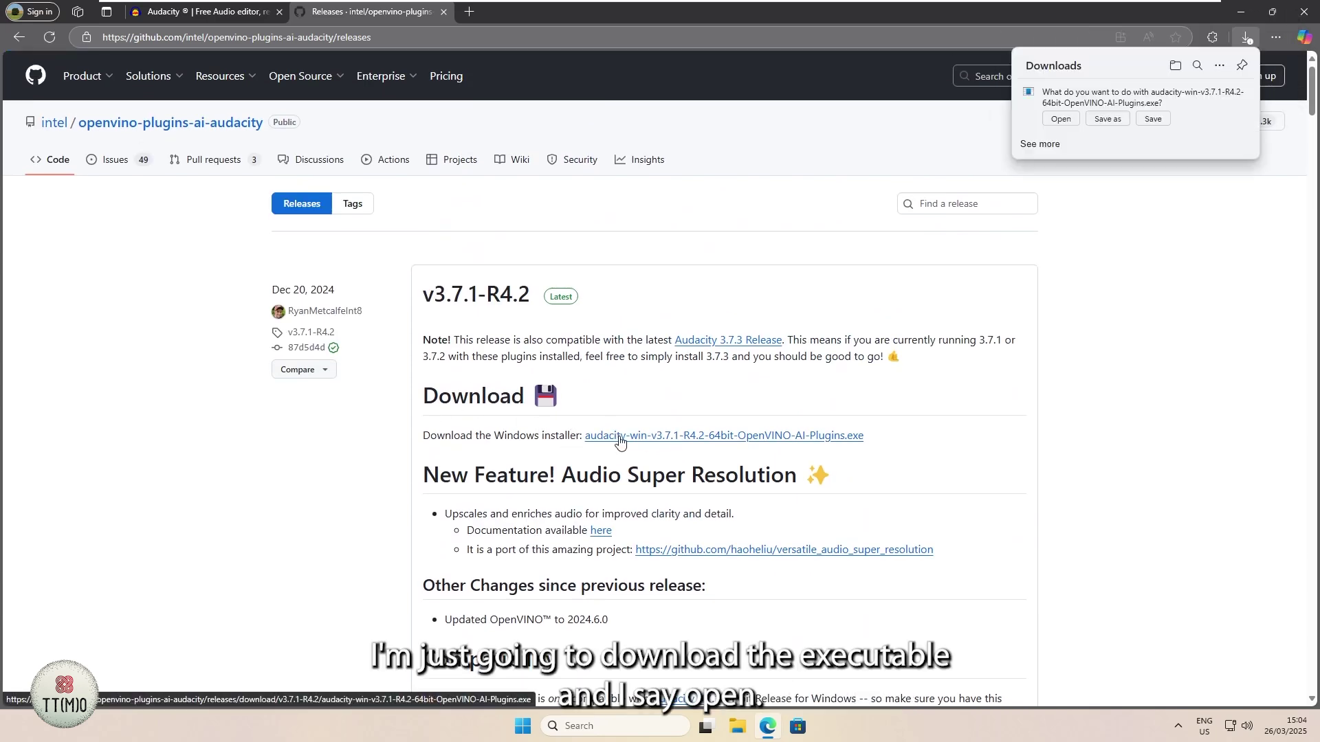
pyautogui.click(1060, 119)
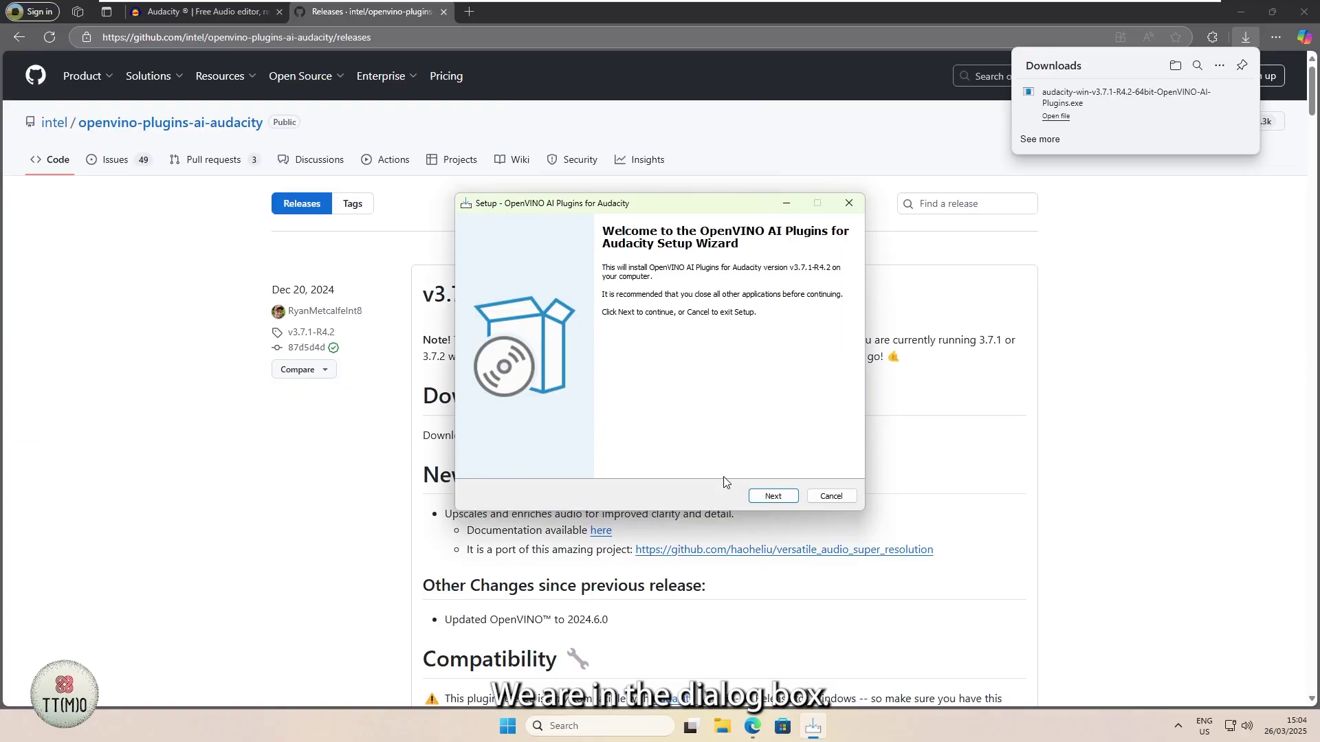
# Go through the welcome and license pages, keeping the C:\Program Files\Audacity destination.
pyautogui.click(771, 497)
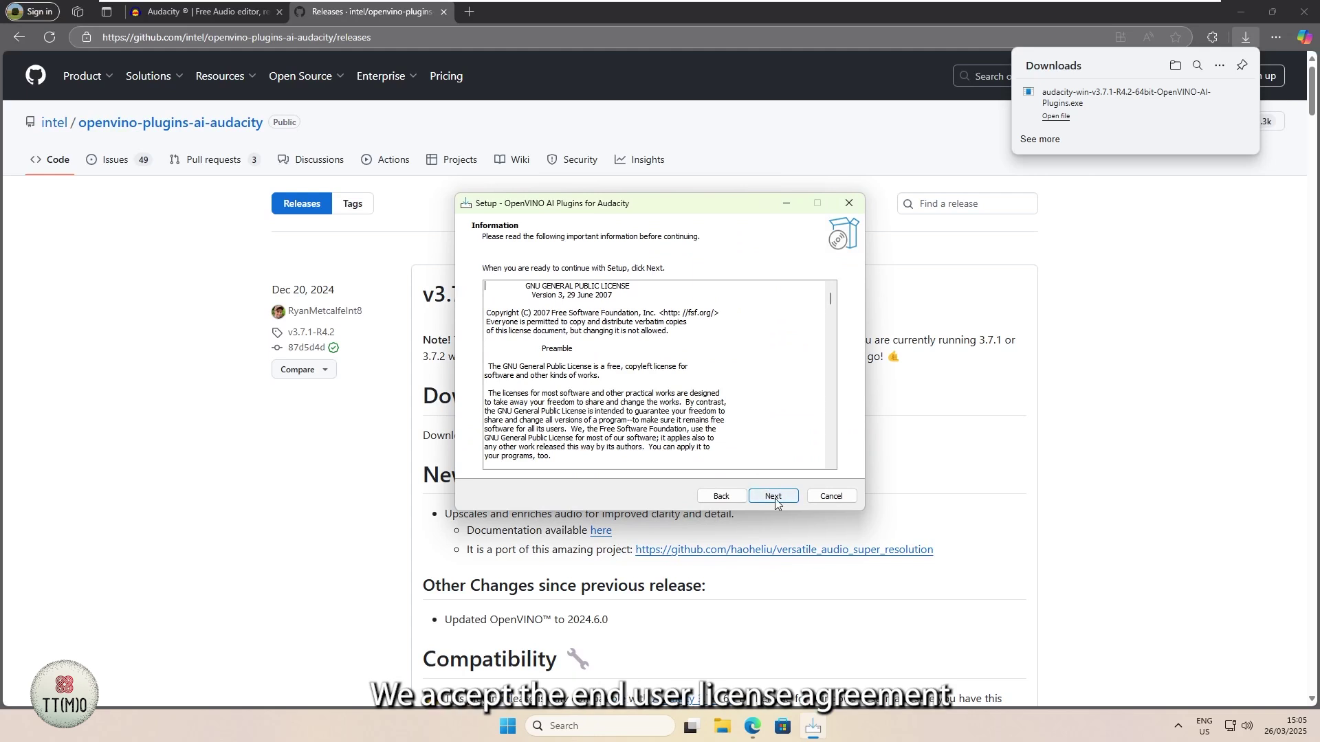
pyautogui.click(774, 497)
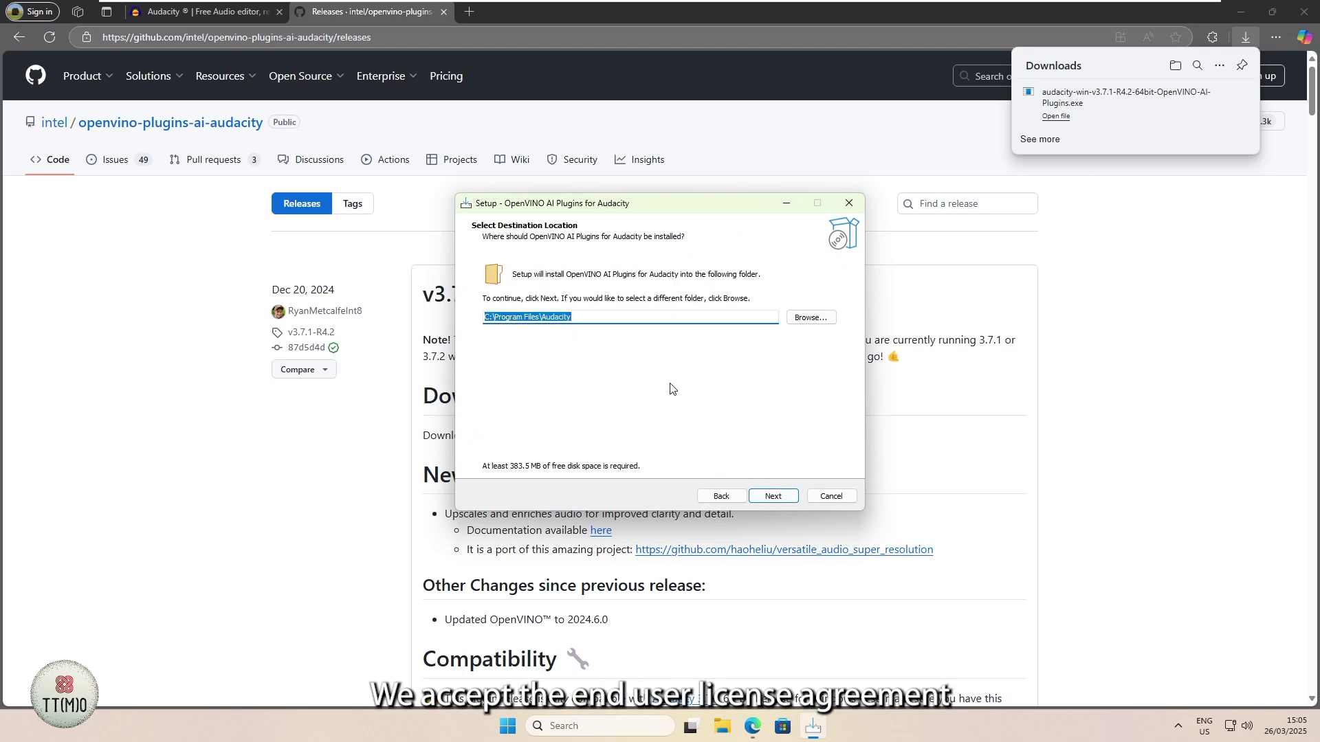
pyautogui.click(780, 498)
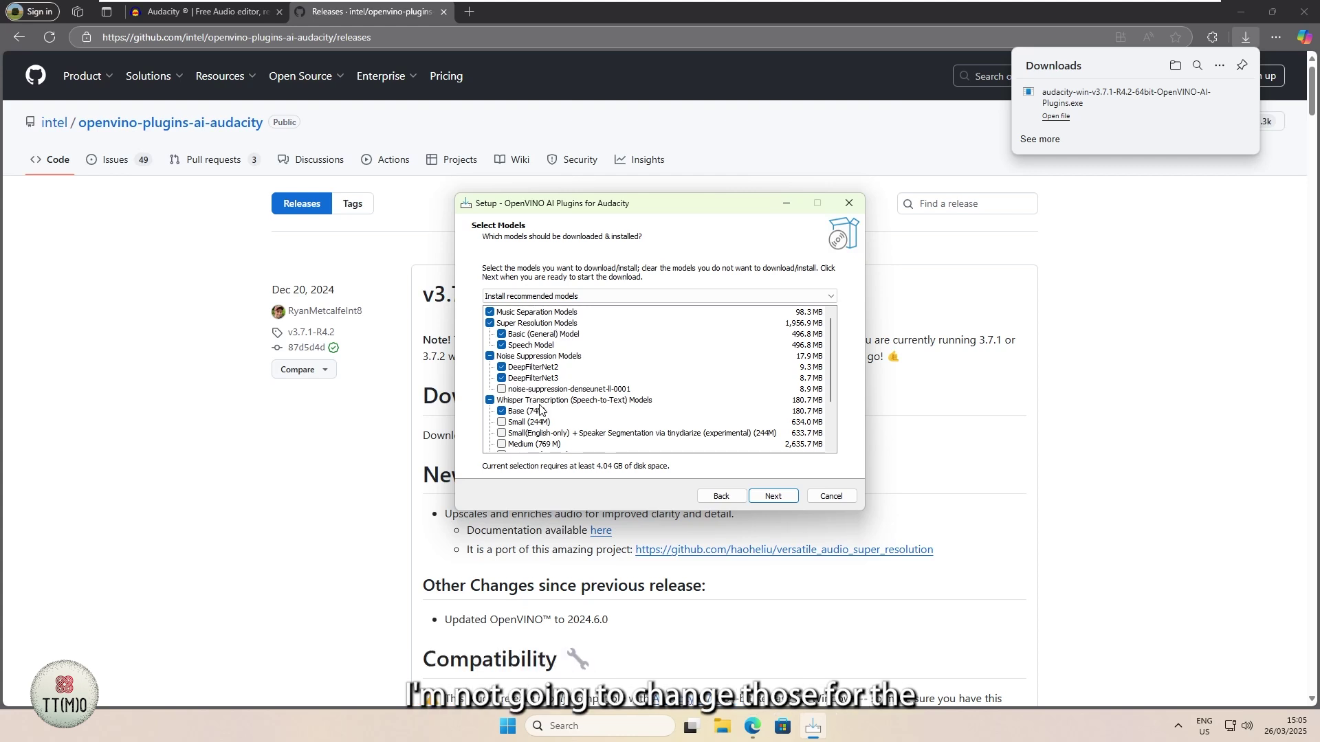
# Keep the recommended models (4.04 GB) selected and start the plugin installation.
pyautogui.scroll(-2, 540, 408)
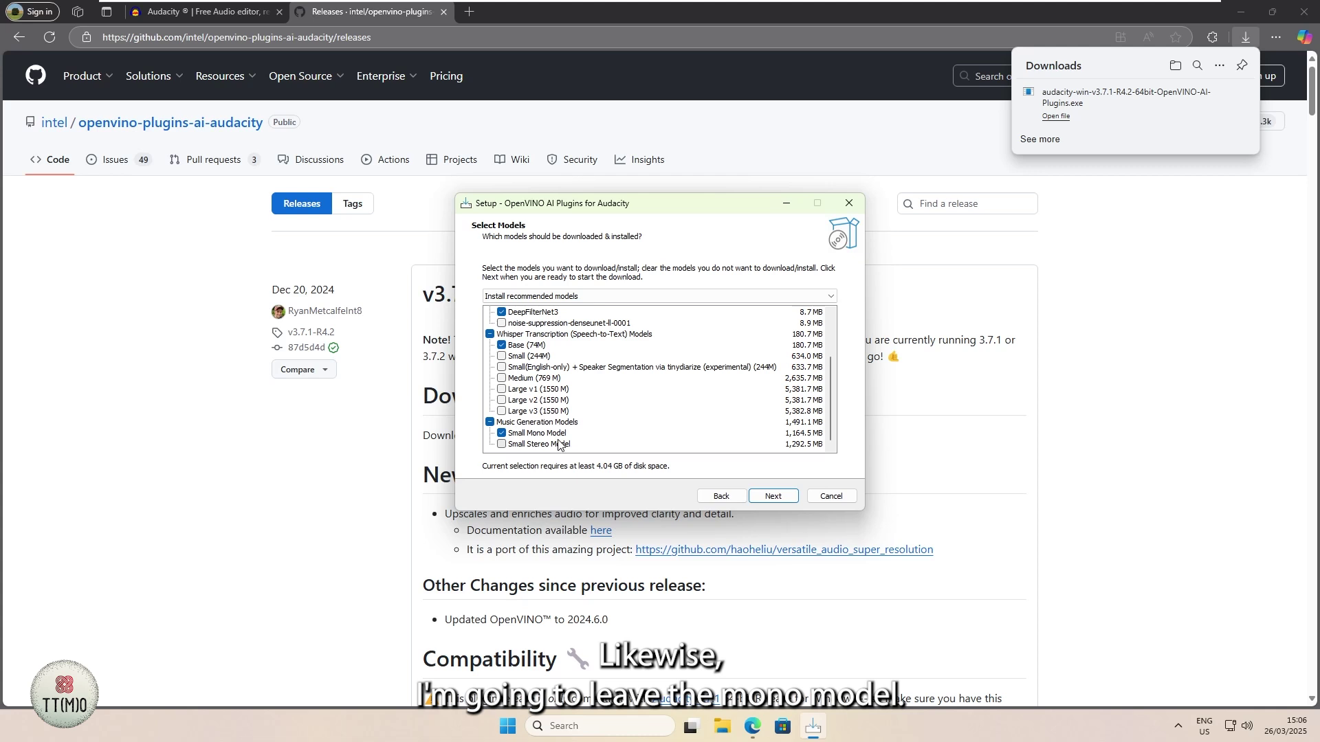
pyautogui.click(792, 499)
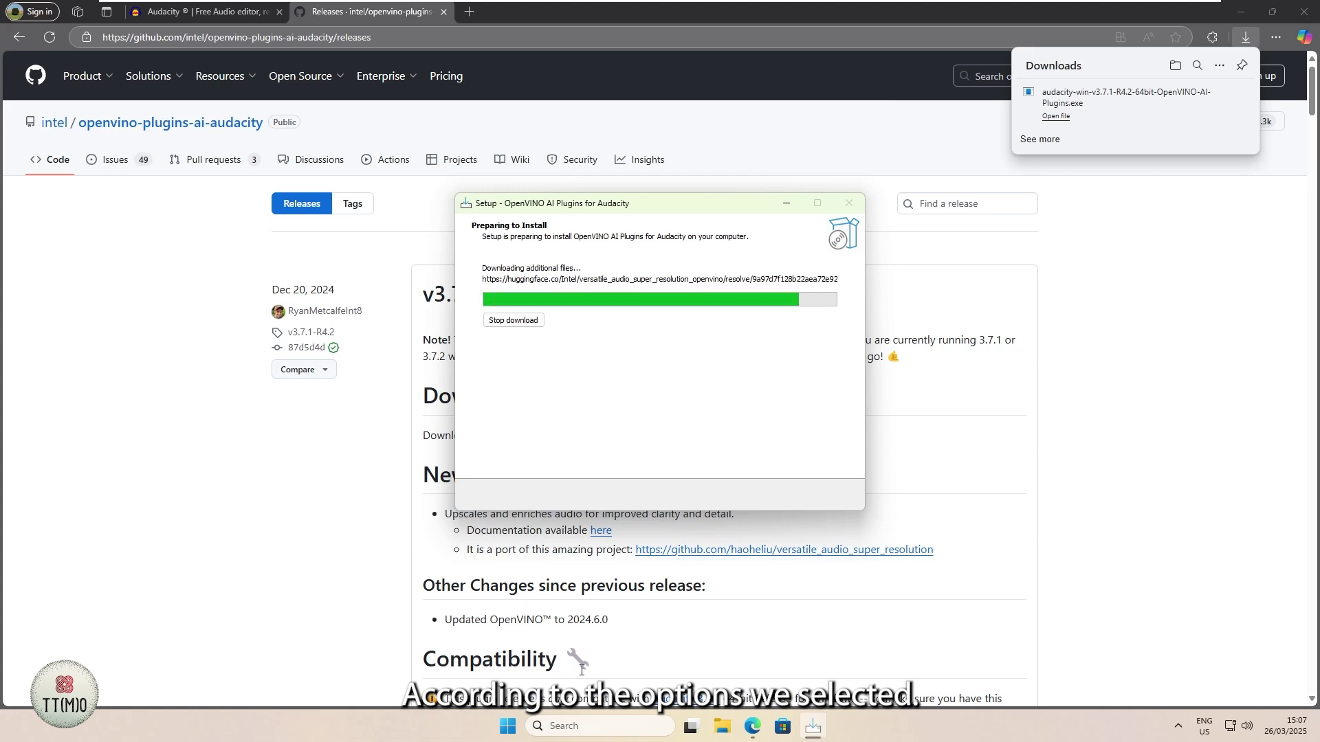
pyautogui.click(776, 495)
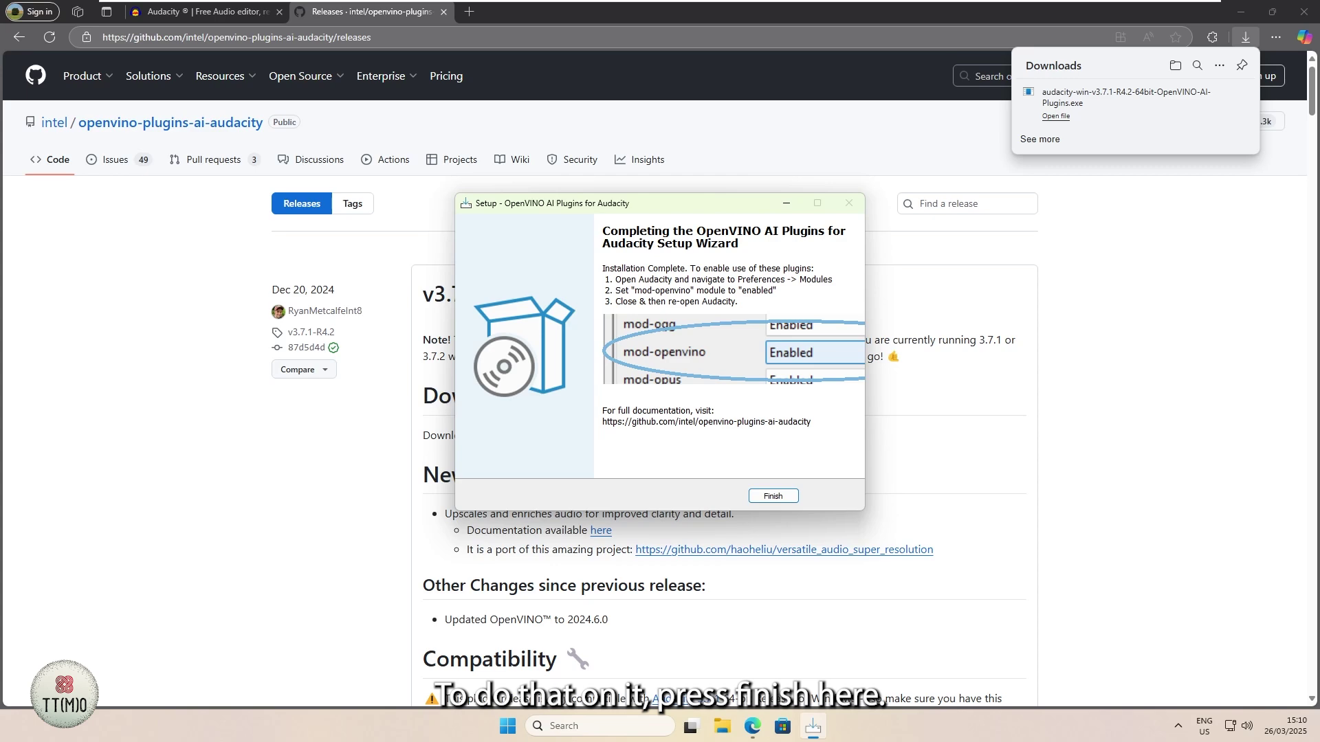
# Finish the OpenVINO AI Plugins Setup and bring up the Windows Start menu.
pyautogui.click(772, 496)
pyautogui.press('super')
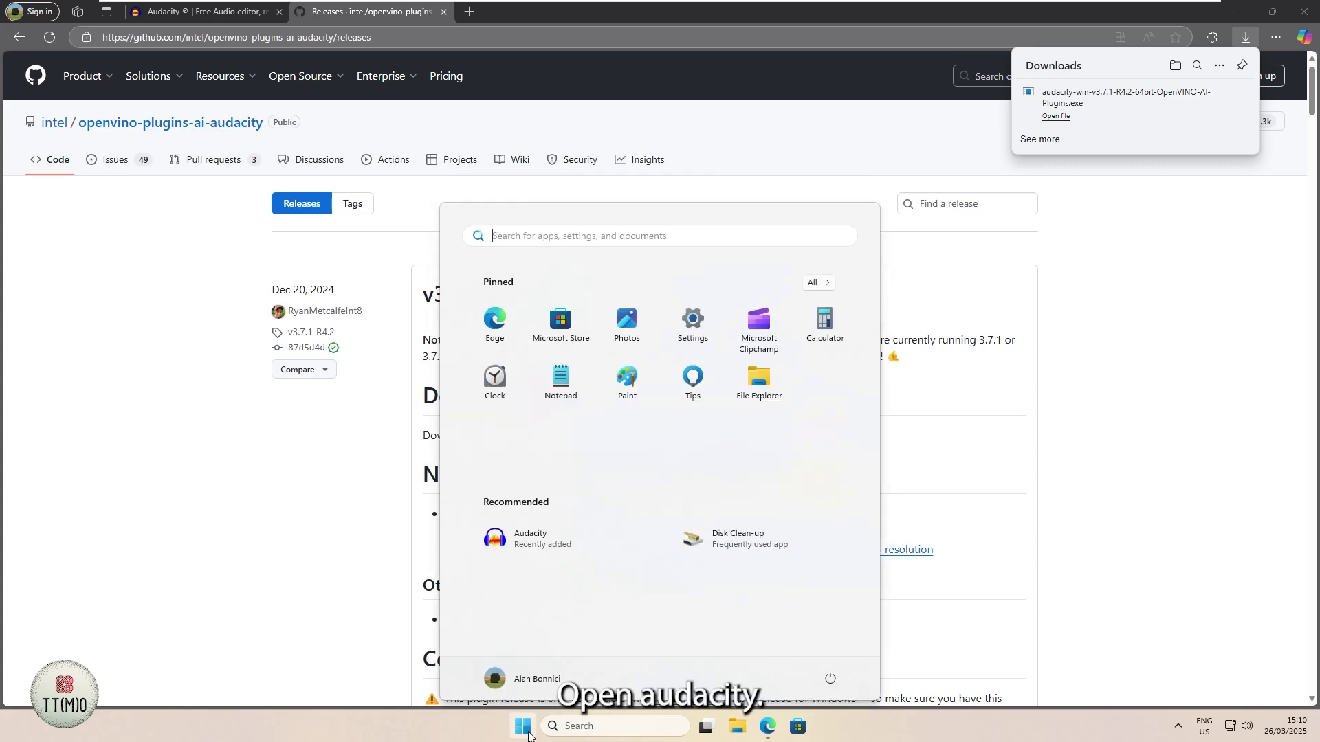
# Launch Audacity, maximize its window, and go to Edit > Preferences.
pyautogui.click(513, 547)
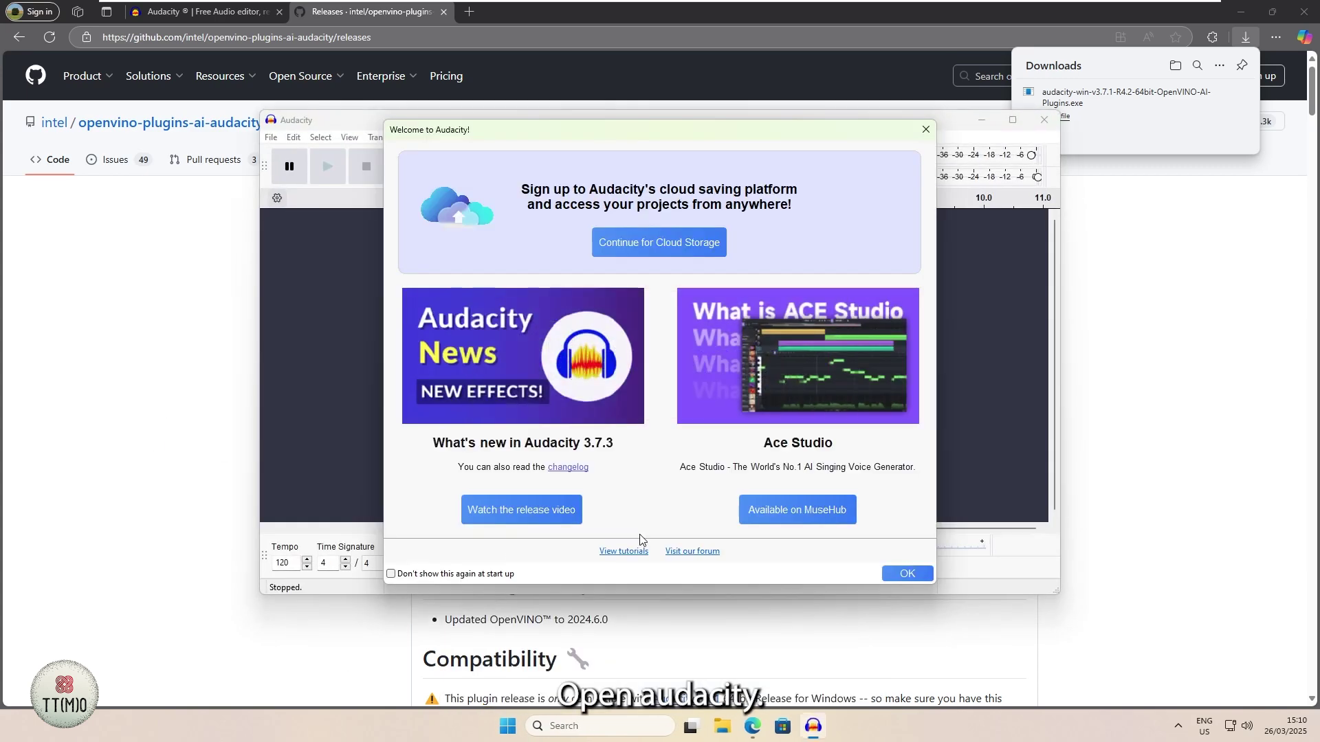
pyautogui.click(388, 125)
pyautogui.doubleClick(387, 125)
pyautogui.click(31, 23)
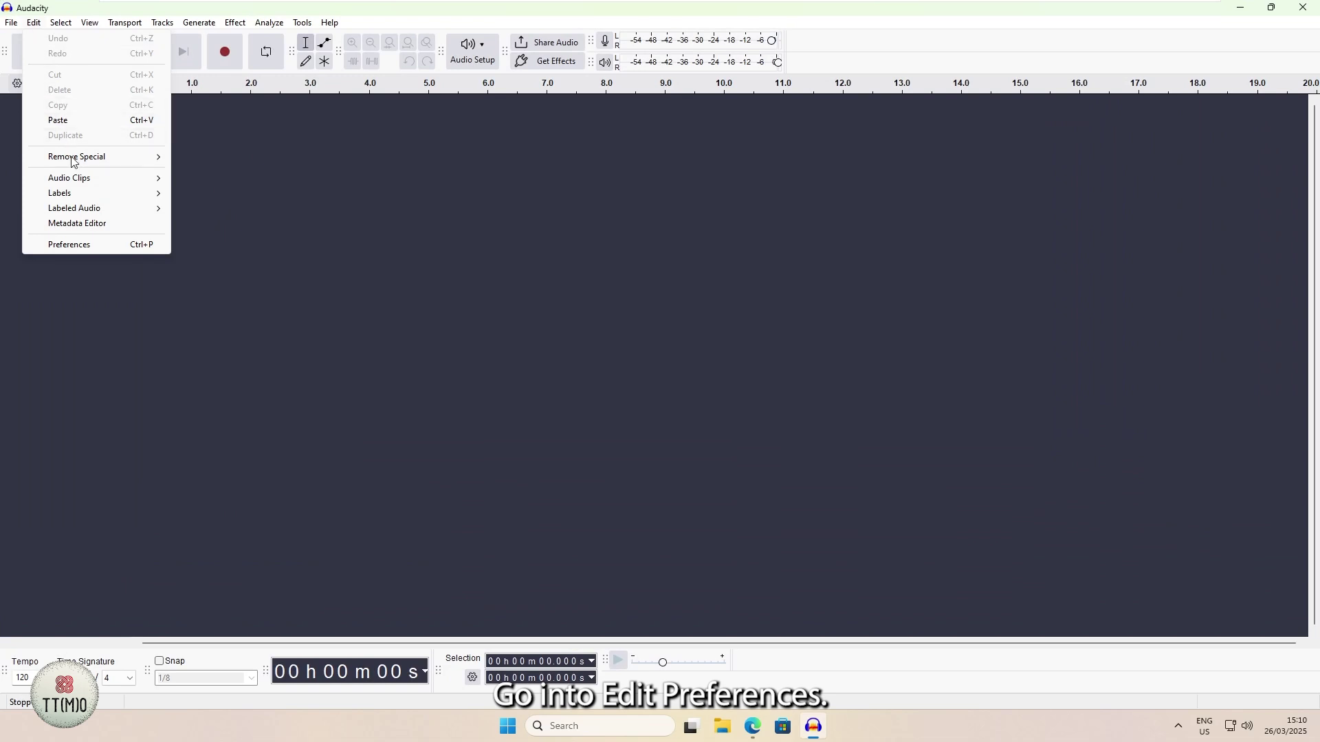
pyautogui.click(76, 245)
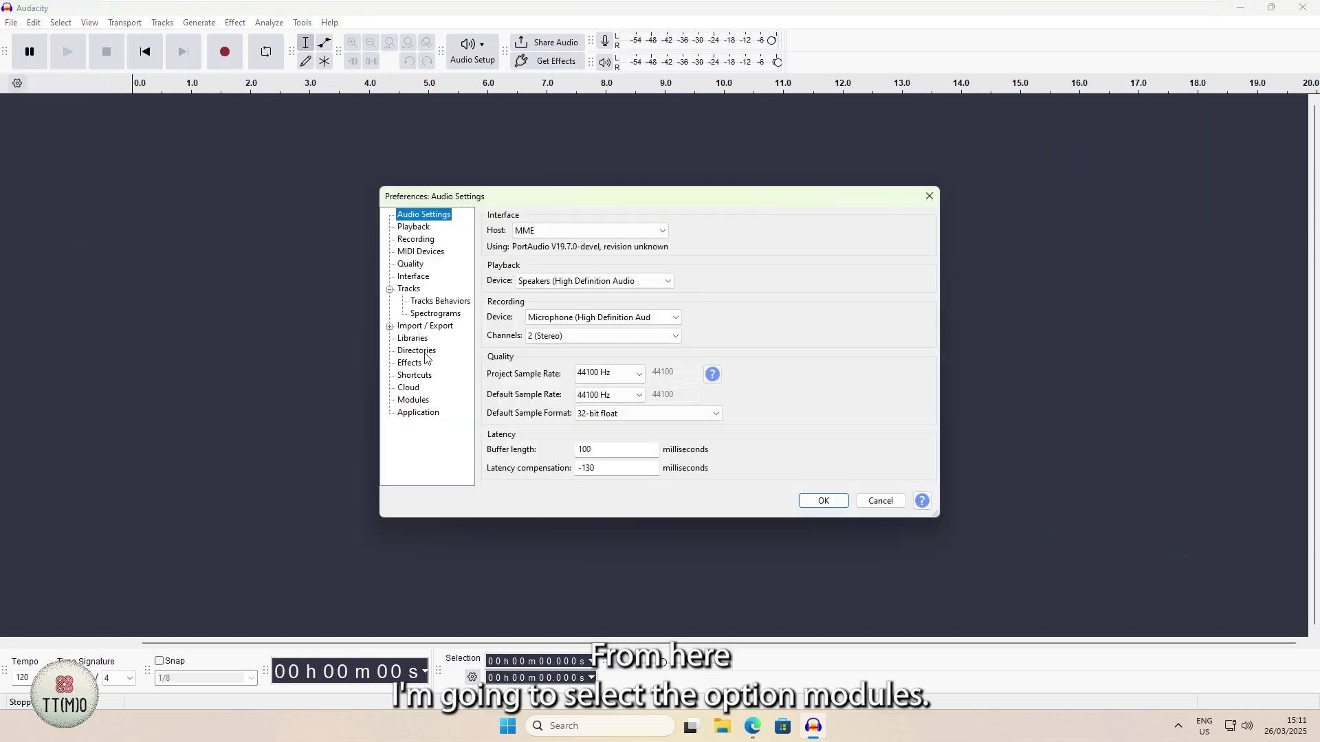
# Set mod-openvino to Enabled on the Modules page and confirm the Preferences.
pyautogui.click(414, 401)
pyautogui.scroll(-3, 730, 368)
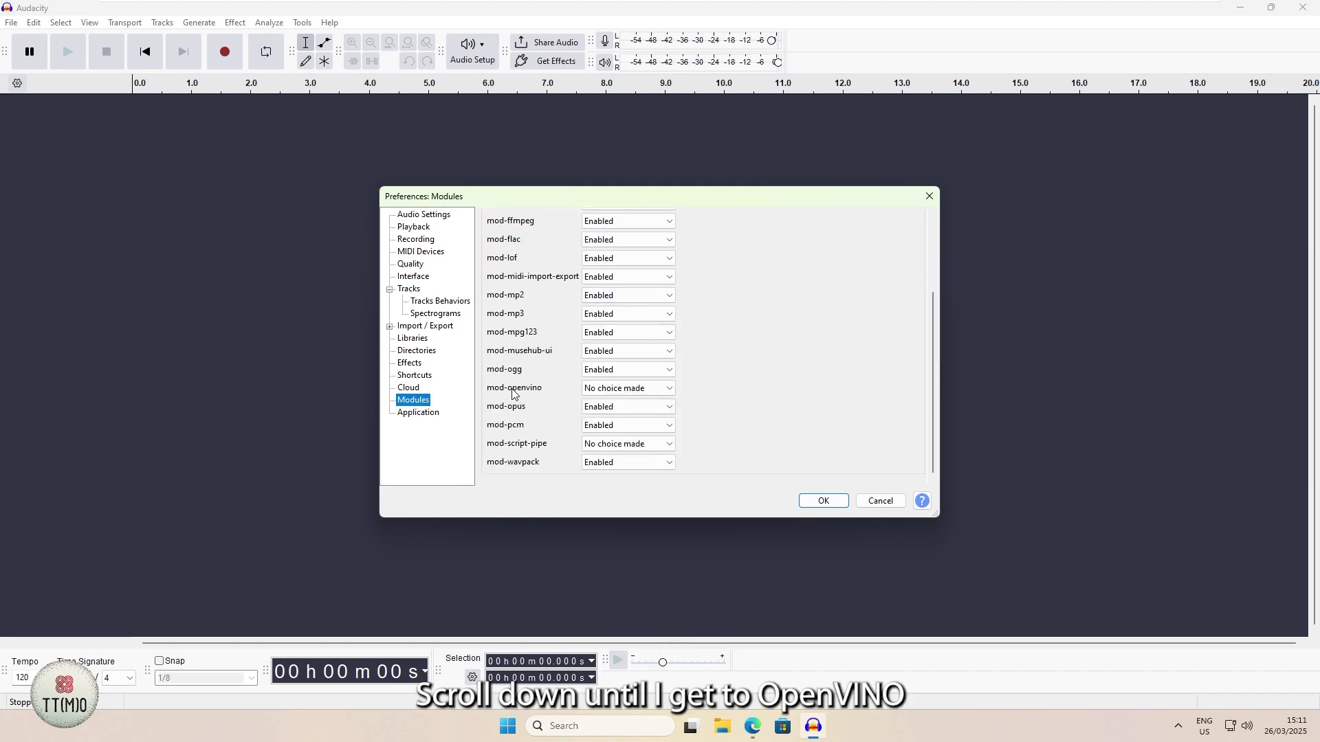
pyautogui.click(622, 389)
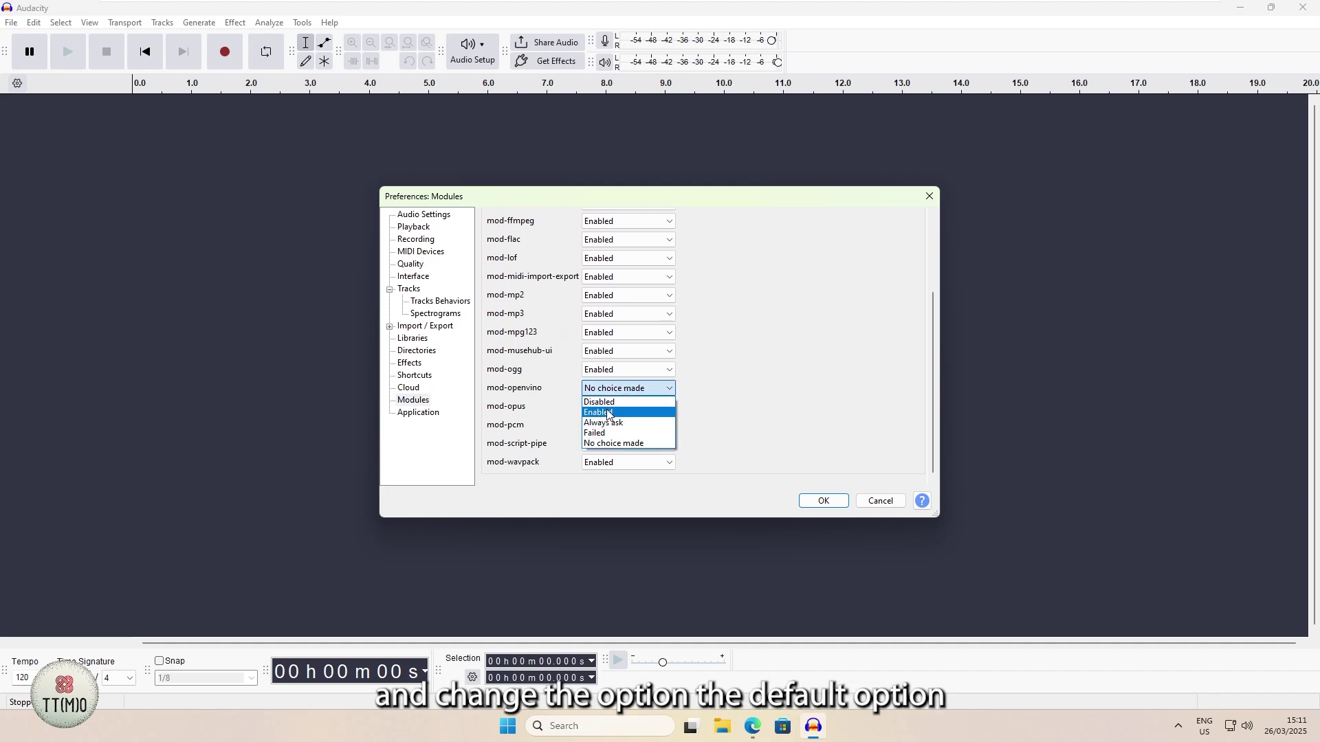
pyautogui.click(607, 413)
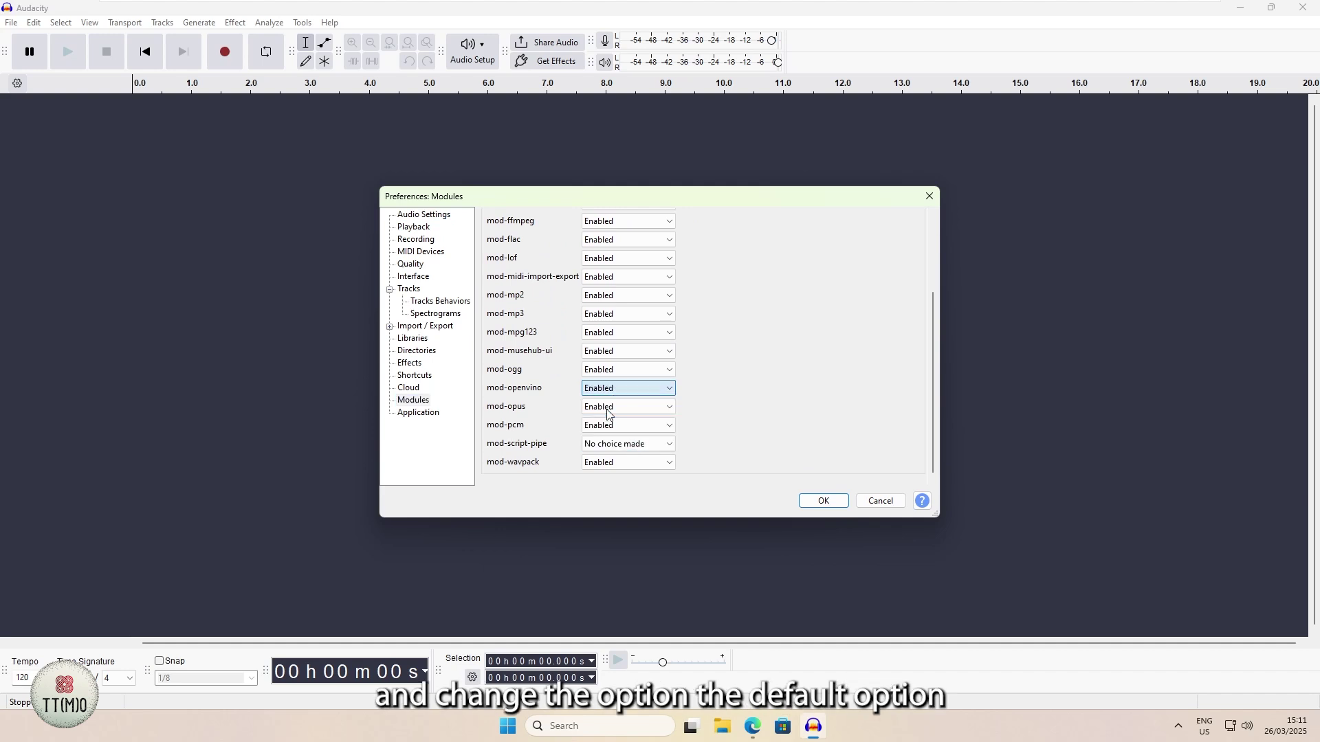
pyautogui.click(823, 501)
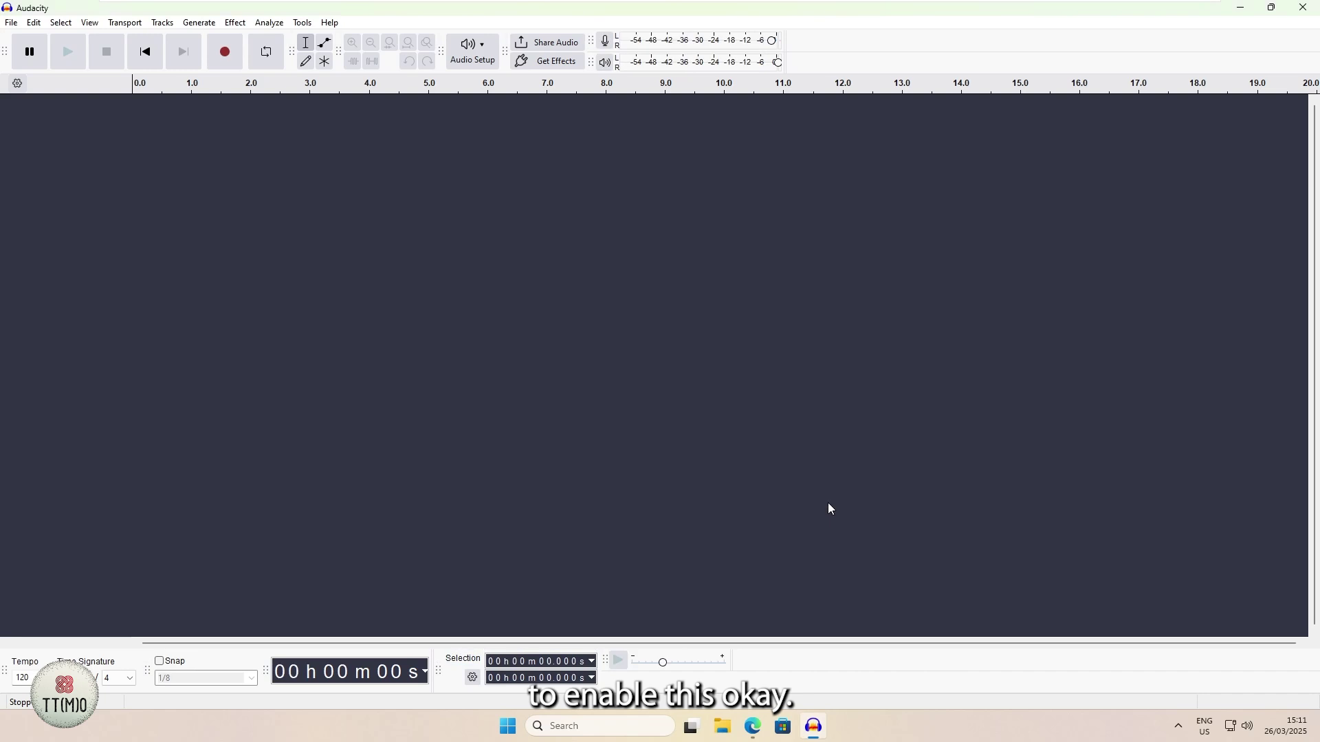
# Restart Audacity from the Start menu and dismiss the Welcome dialog.
pyautogui.click(1306, 7)
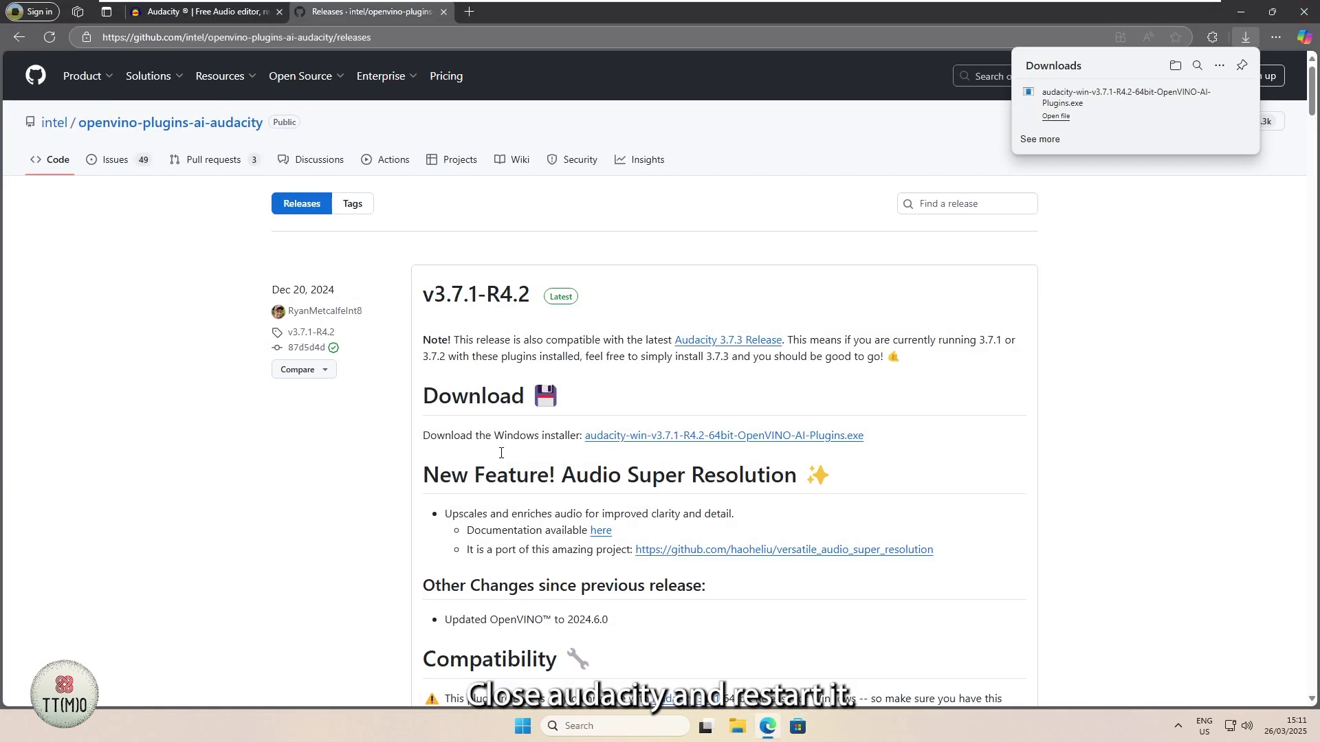
pyautogui.click(522, 729)
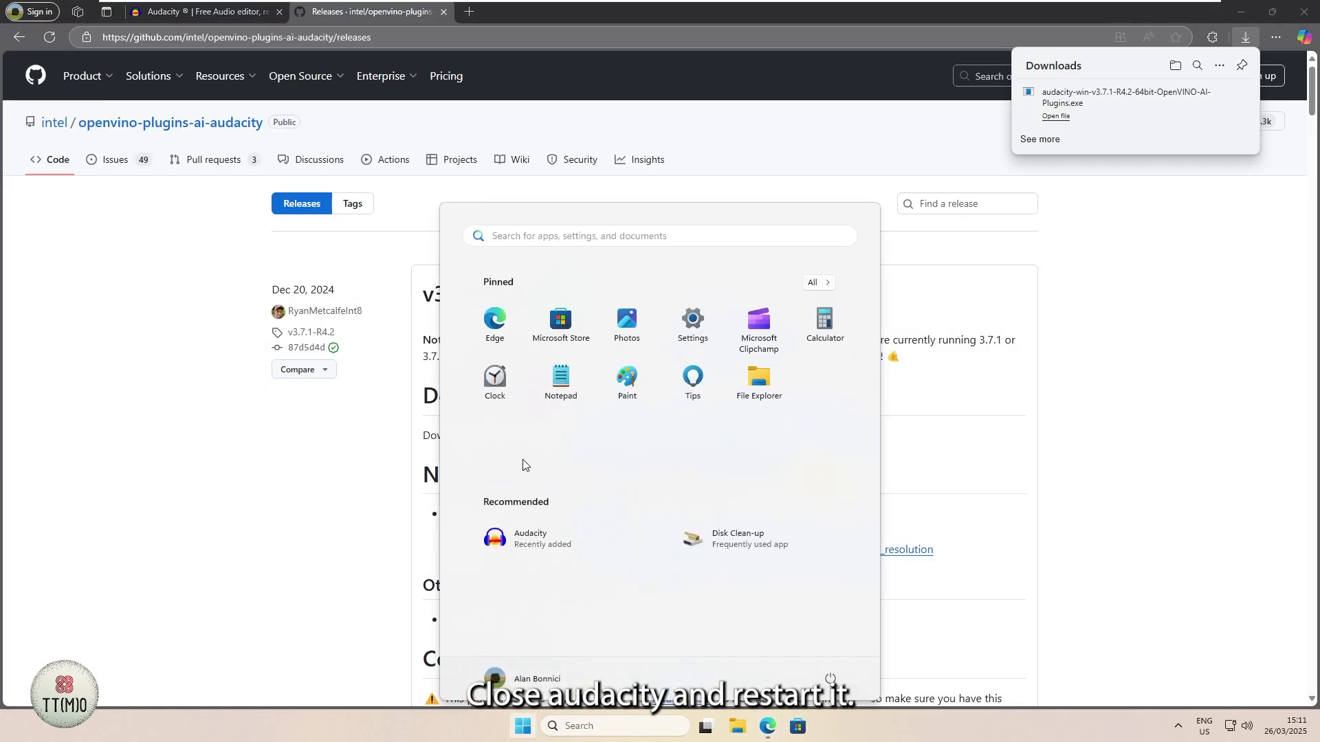
pyautogui.click(550, 536)
pyautogui.click(907, 574)
# Verify OpenVINO Music Generation under Generate and the Effect > OpenVINO AI Effects entries.
pyautogui.click(198, 22)
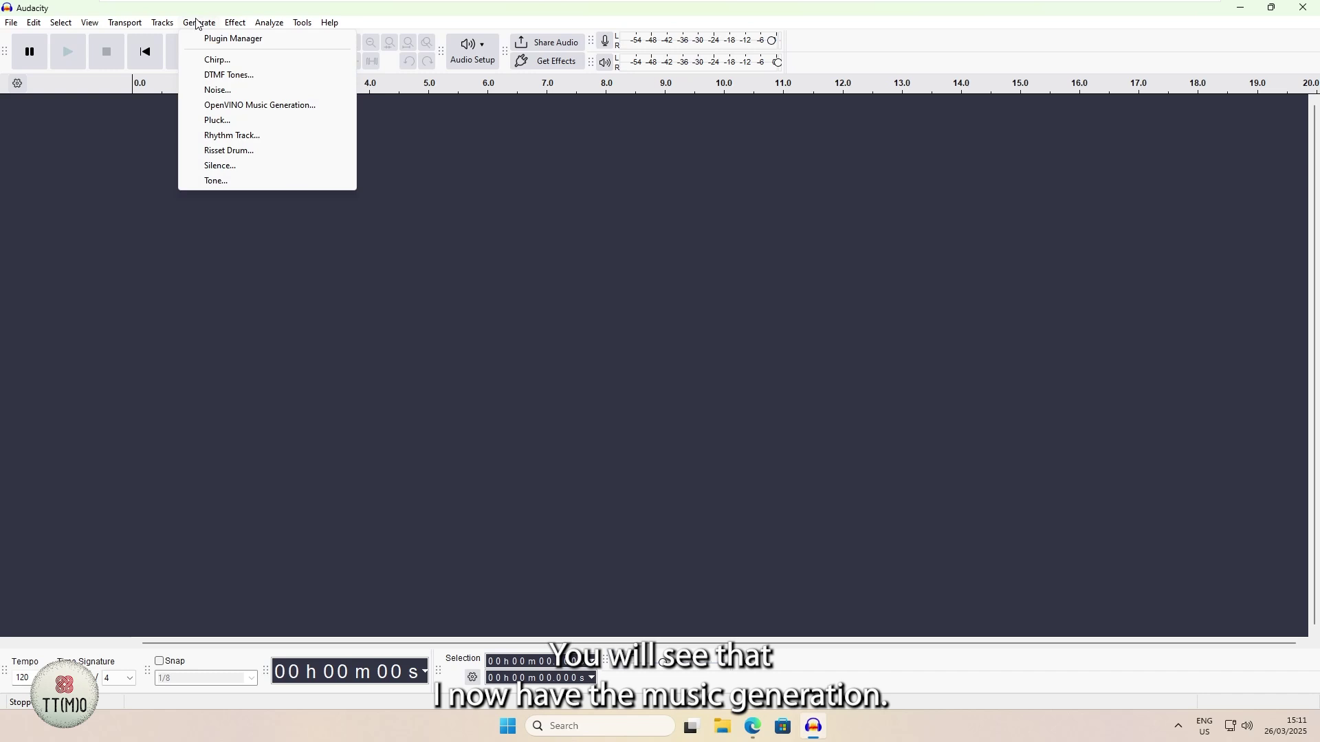
pyautogui.click(237, 21)
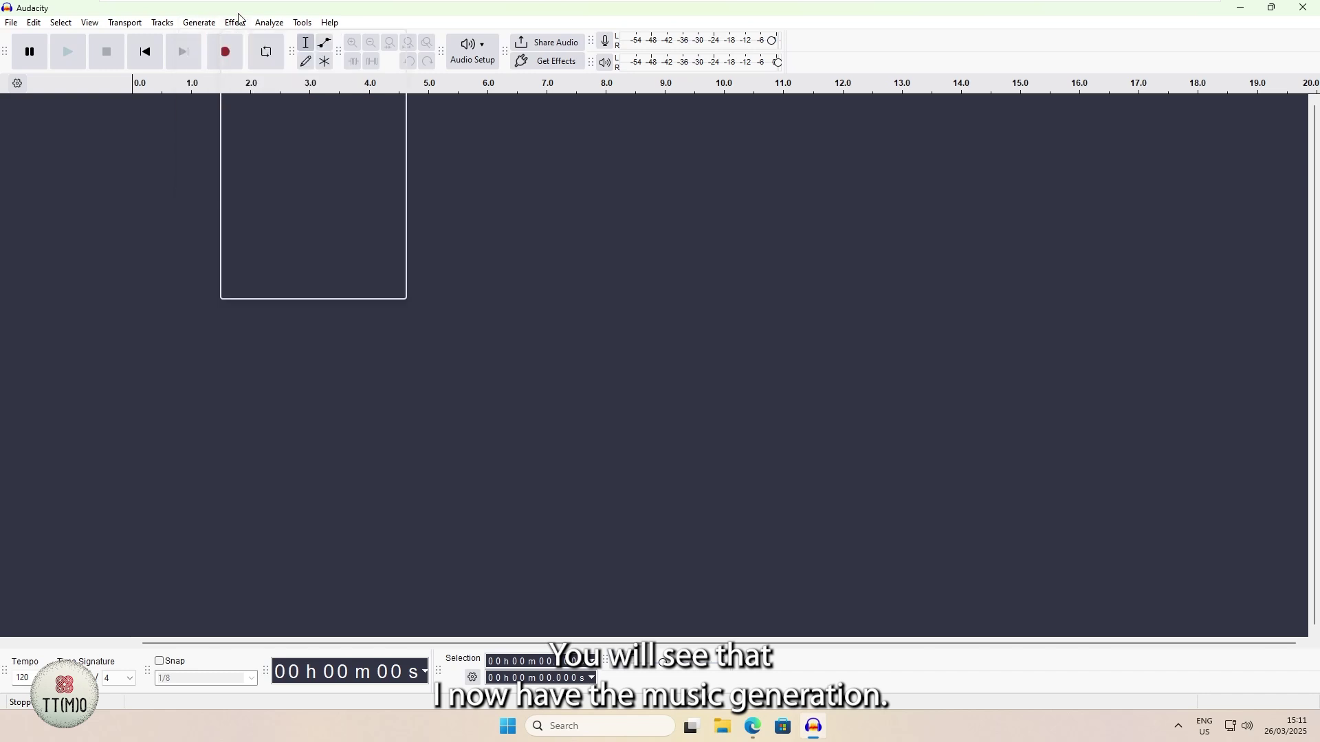
pyautogui.moveTo(260, 148)
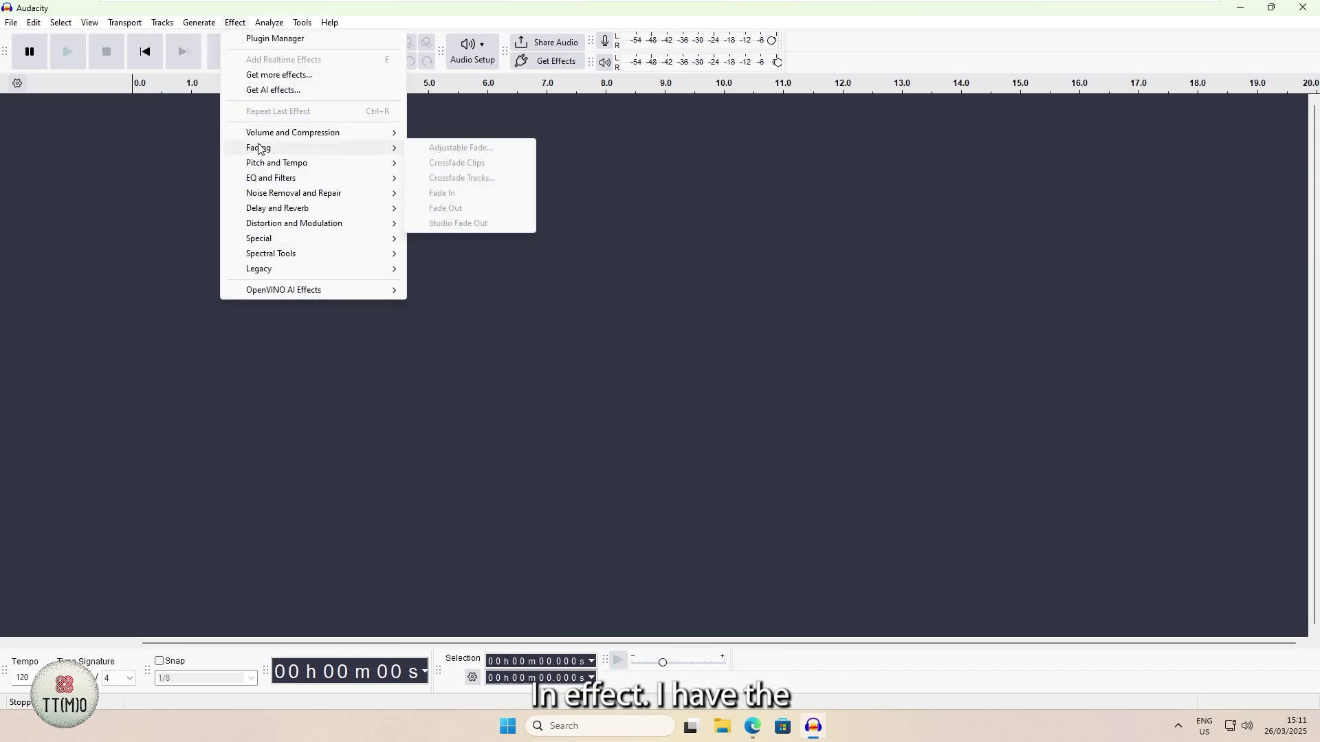
pyautogui.moveTo(290, 291)
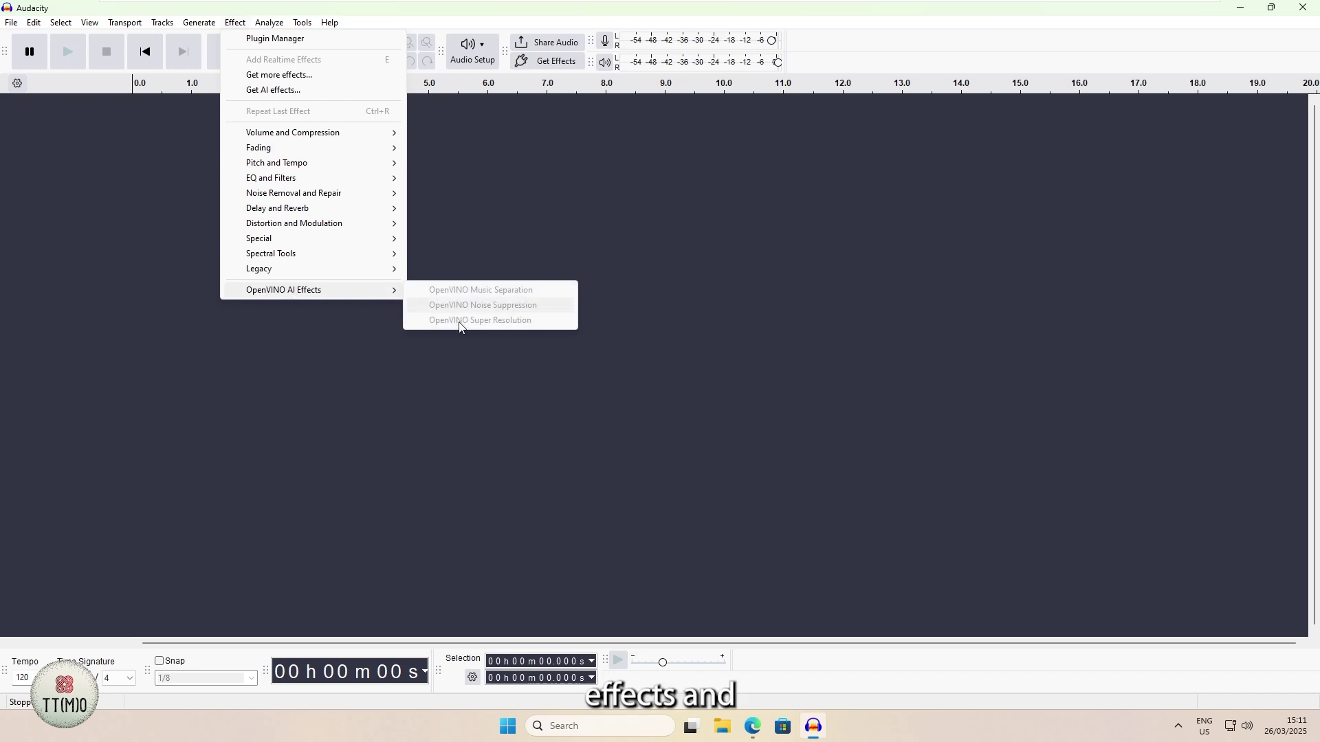
pyautogui.click(262, 25)
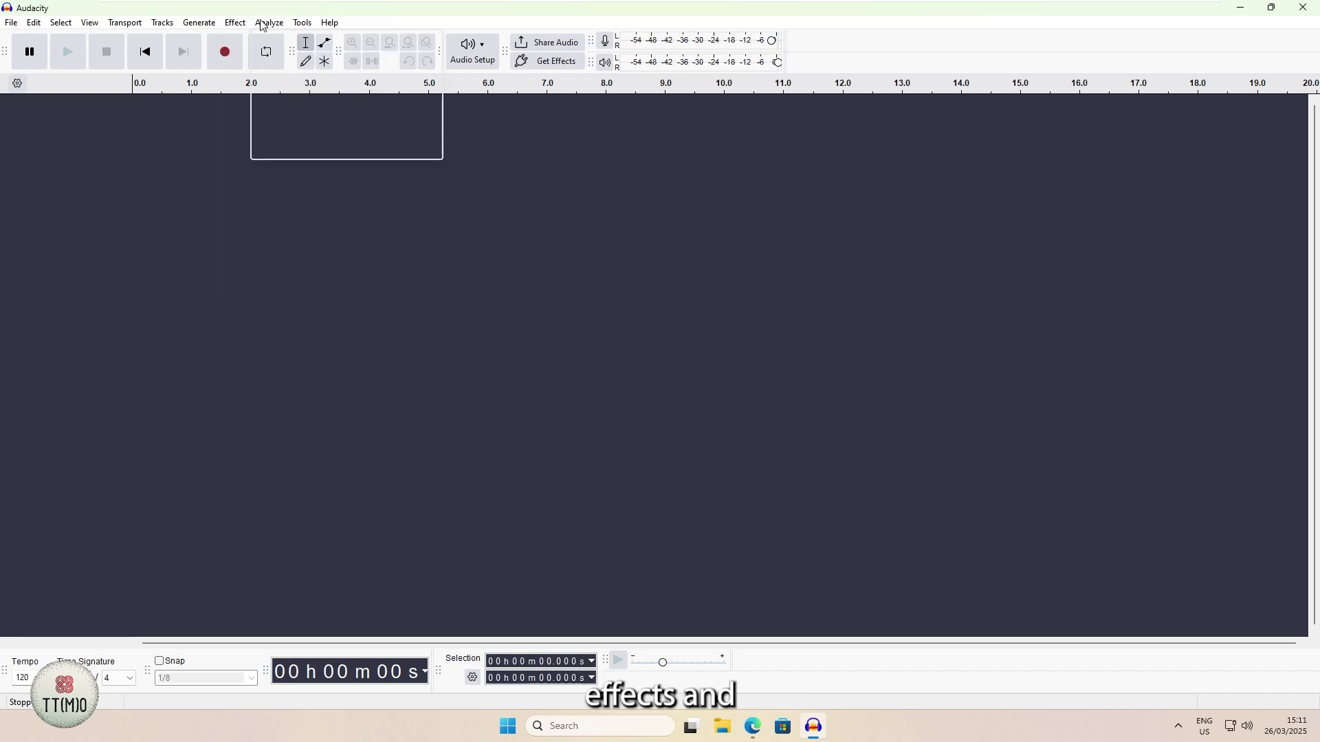